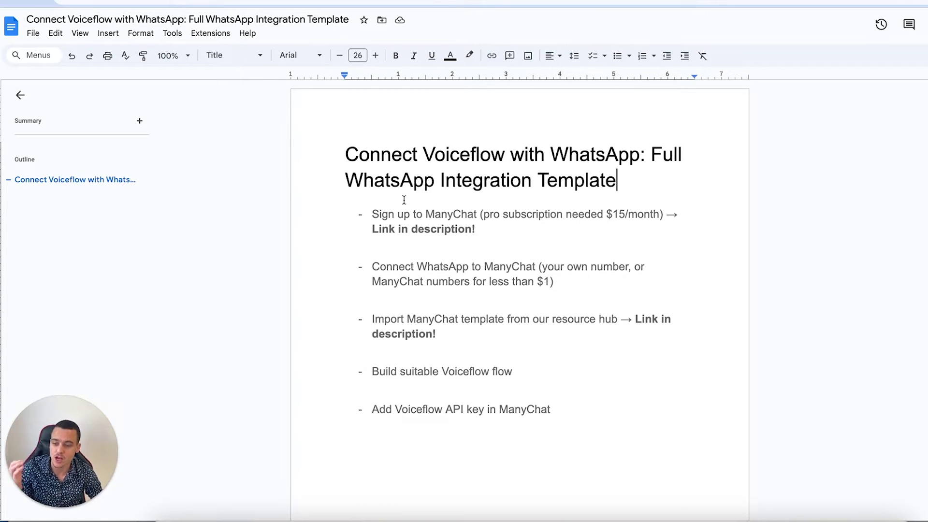
# Step: Highlight the outline title, the sign-up step's pro subscription price note, and the Connect WhatsApp to ManyChat step
pyautogui.moveTo(343, 153); pyautogui.dragTo(637, 147)
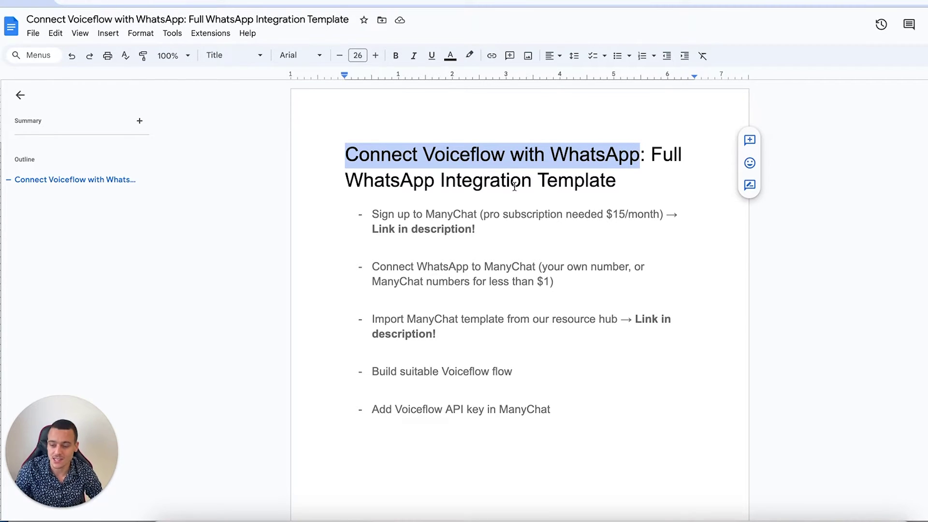
pyautogui.click(371, 212)
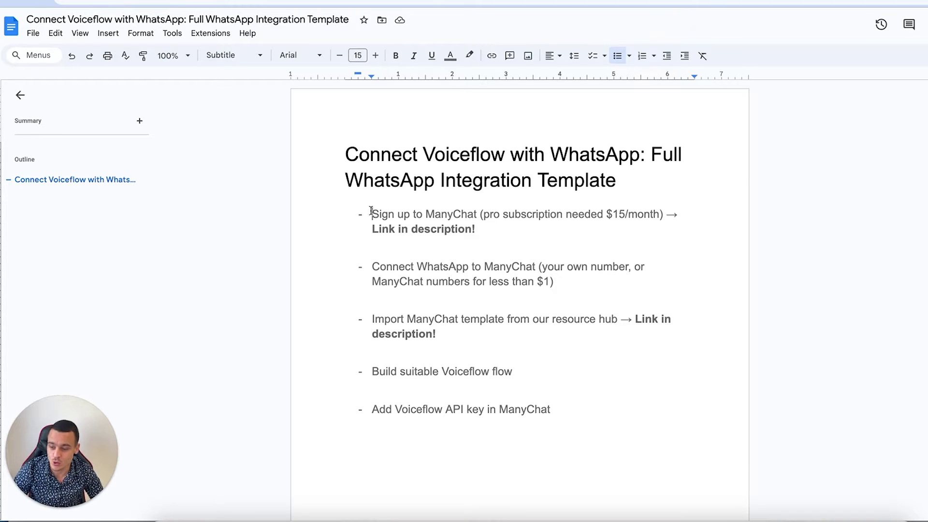
pyautogui.moveTo(484, 214); pyautogui.dragTo(659, 216)
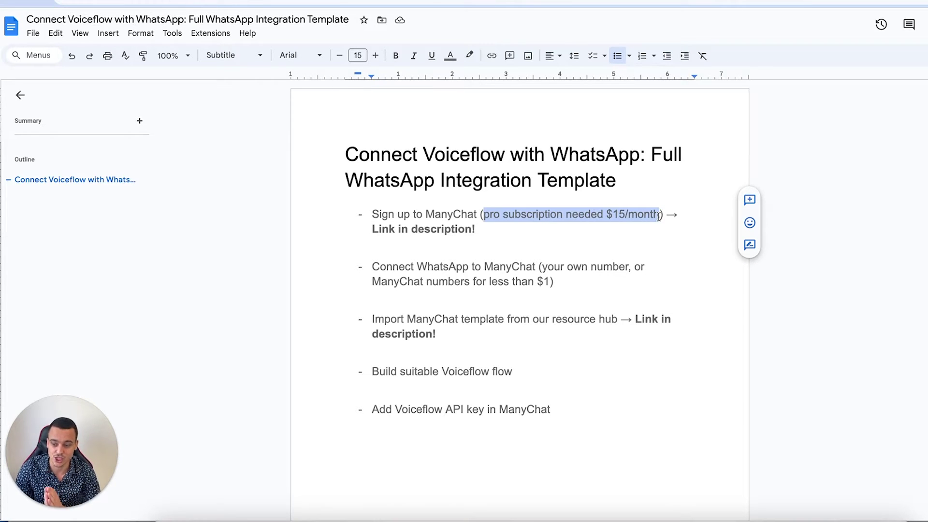
pyautogui.click(369, 266)
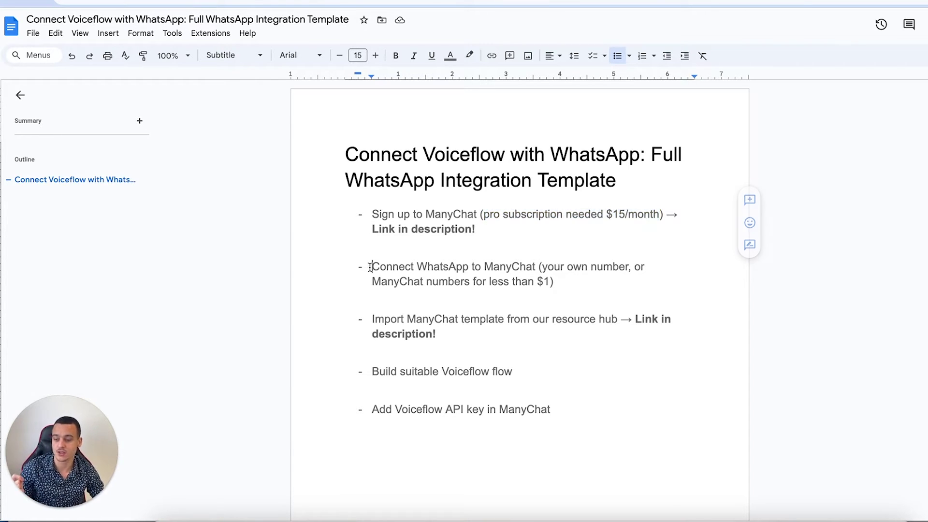
pyautogui.moveTo(369, 266); pyautogui.dragTo(575, 286)
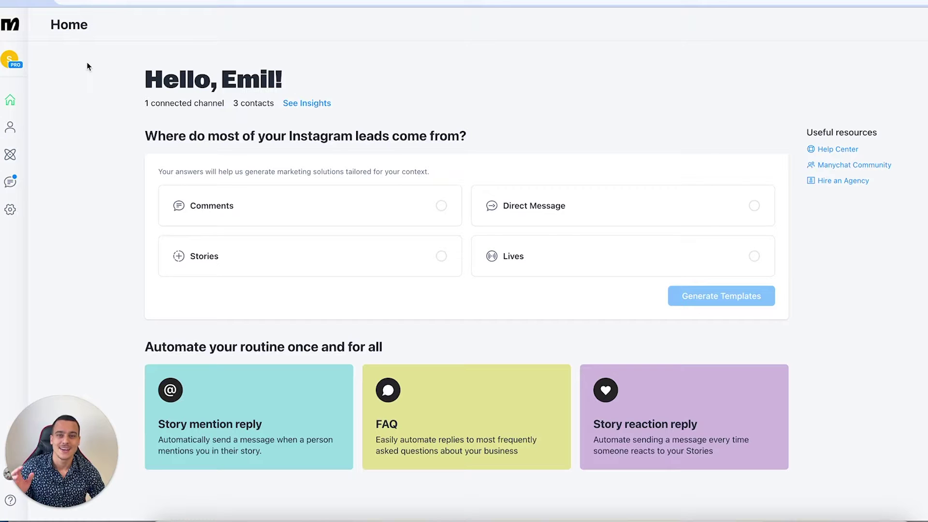
# Step: Connect ManyChat's WhatsApp channel with a new +1 United States number obtained from ManyChat
pyautogui.click(10, 210)
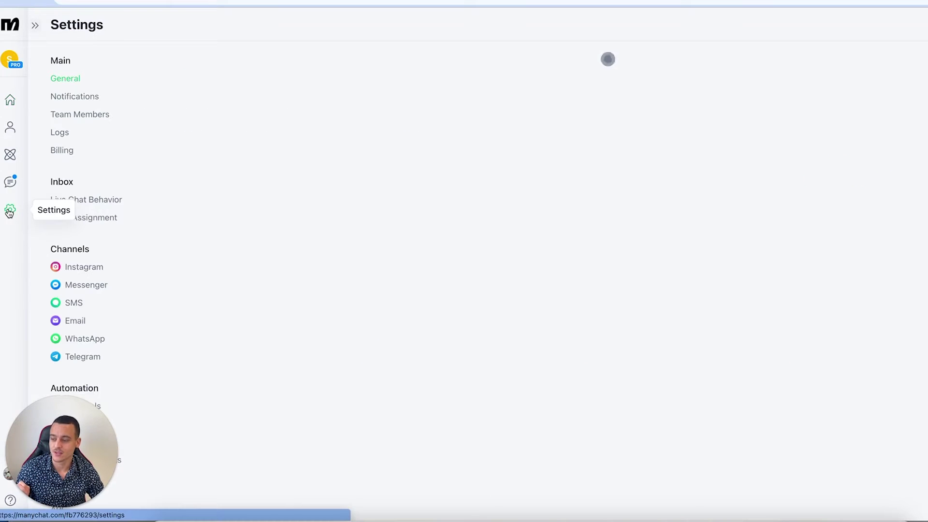
pyautogui.click(73, 340)
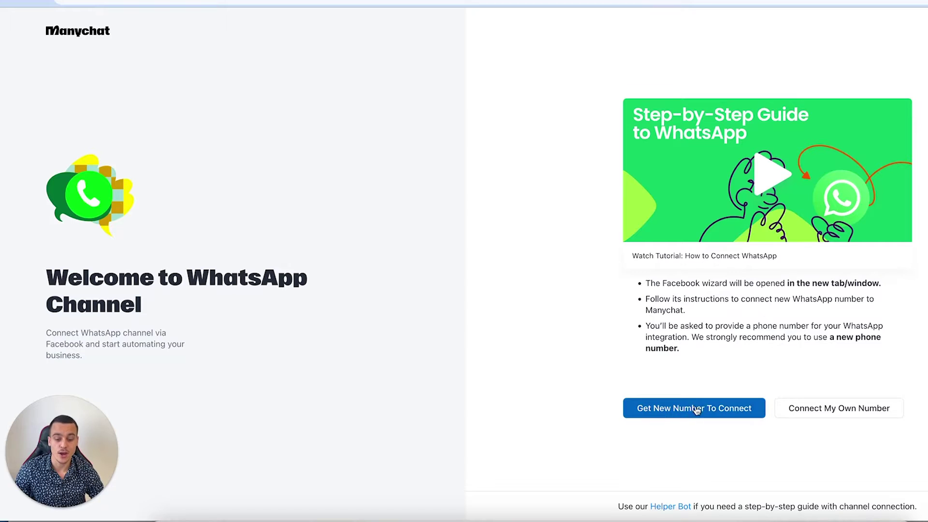
pyautogui.click(714, 414)
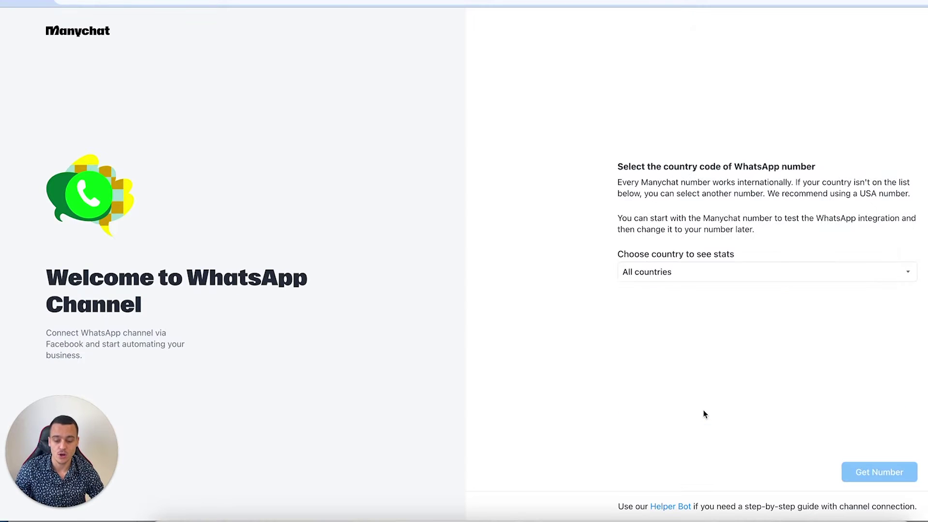
pyautogui.click(651, 271)
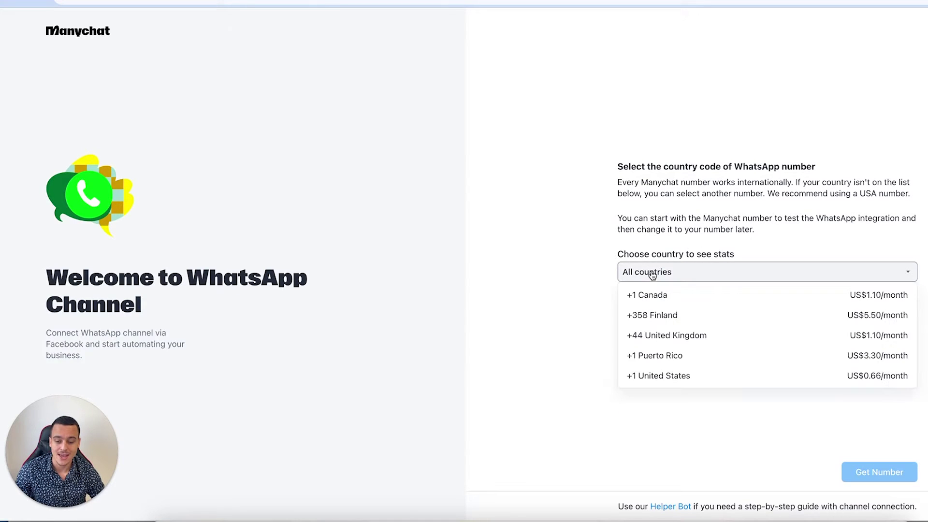
pyautogui.click(884, 377)
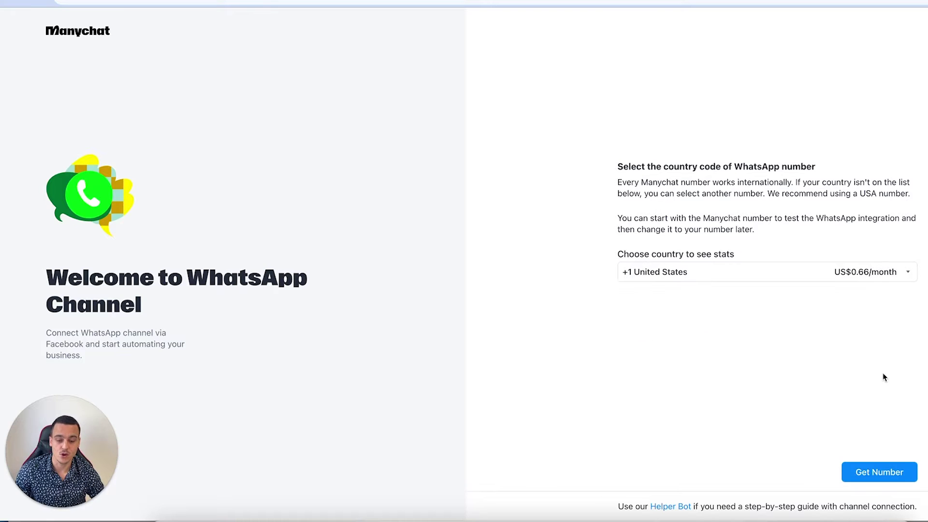
pyautogui.click(881, 472)
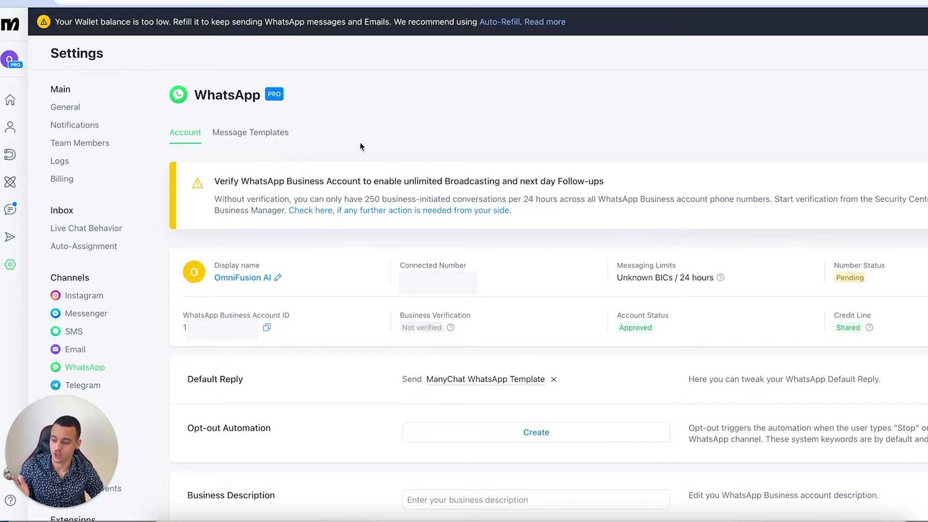
# Step: Return to the outline at the 'Import ManyChat template' step
pyautogui.moveTo(202, 270)
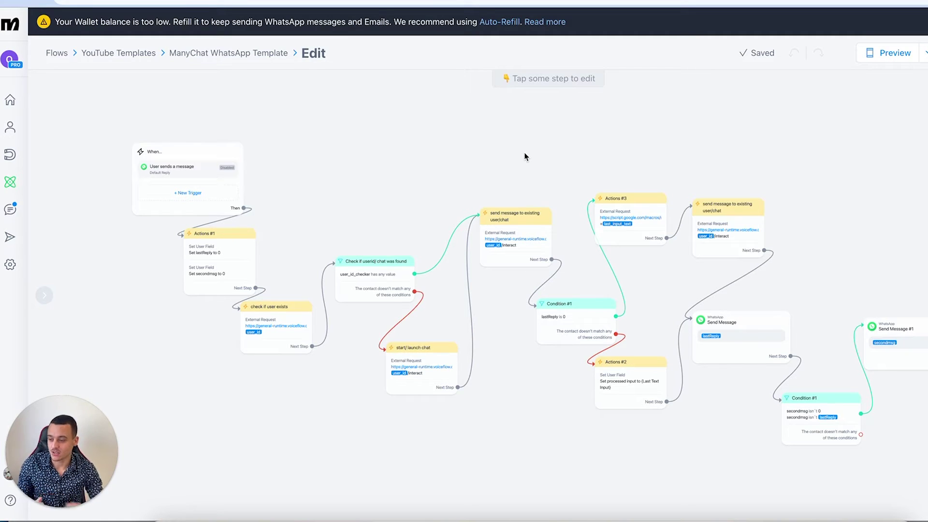
# Step: Inspect the 'check if user exists' request's Authorization API key placeholder, then cancel without saving
pyautogui.scroll(2, 149, 177)
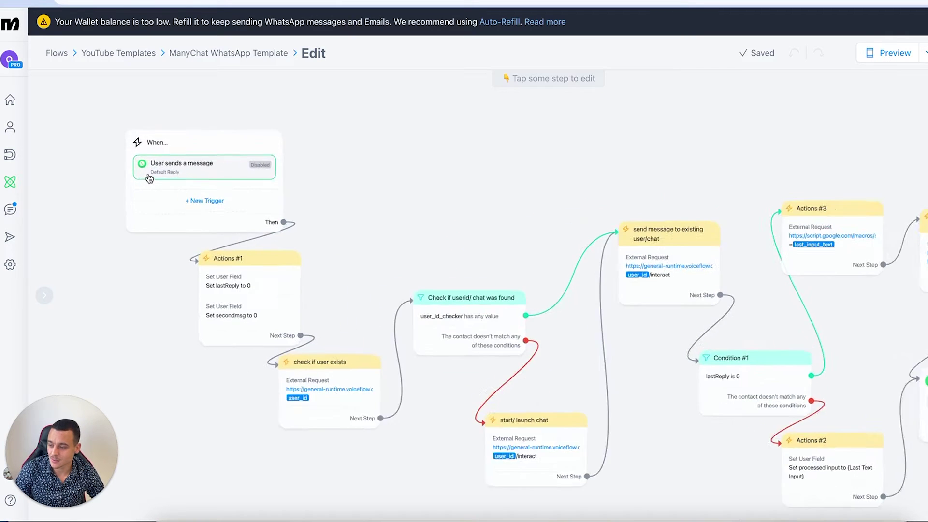
pyautogui.scroll(-3, 394, 250)
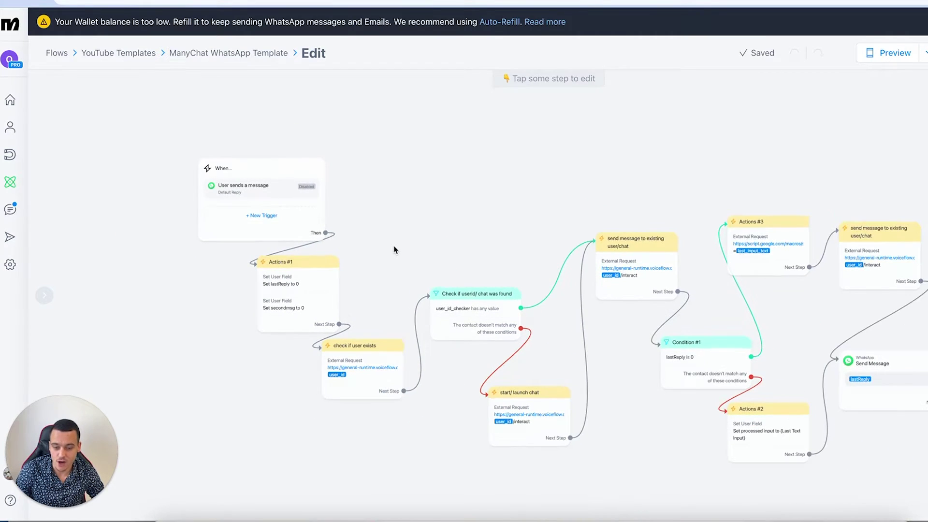
pyautogui.moveTo(566, 209); pyautogui.dragTo(510, 193)
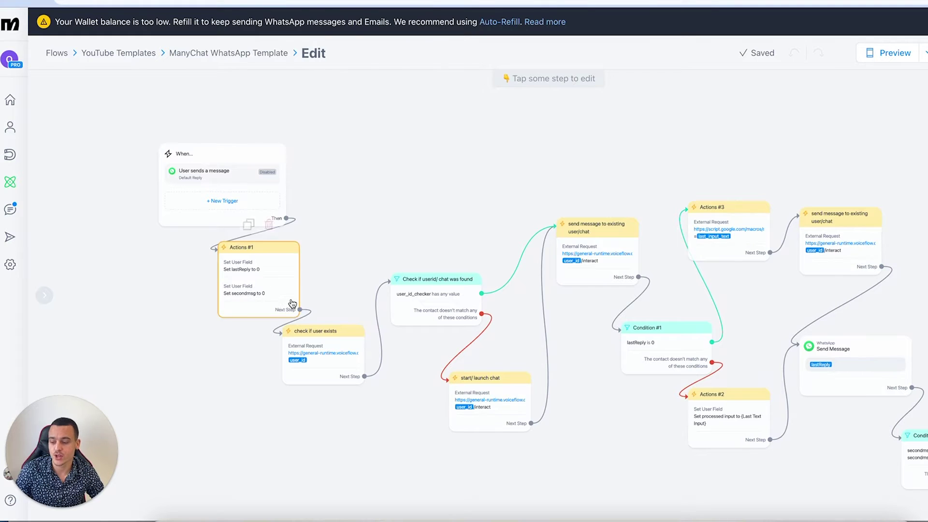
pyautogui.click(331, 349)
pyautogui.click(166, 166)
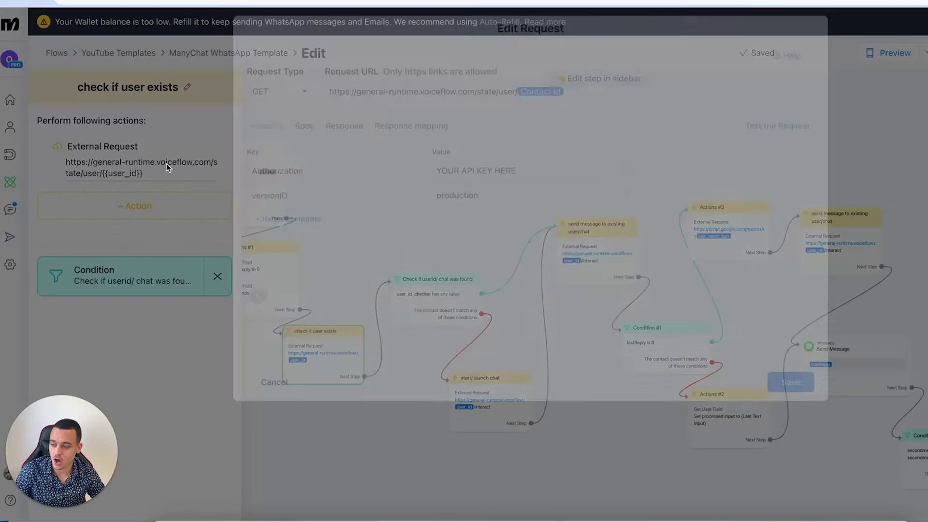
pyautogui.moveTo(543, 178); pyautogui.dragTo(404, 177)
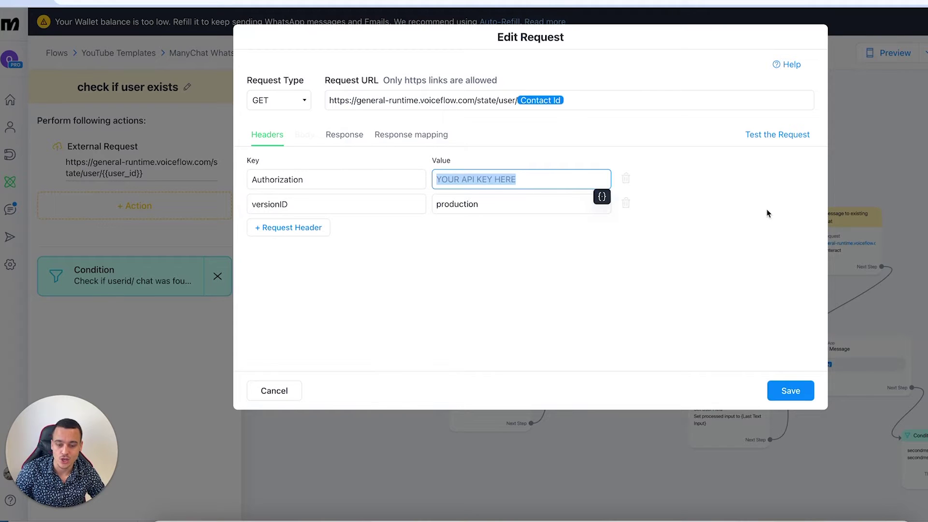
pyautogui.click(278, 390)
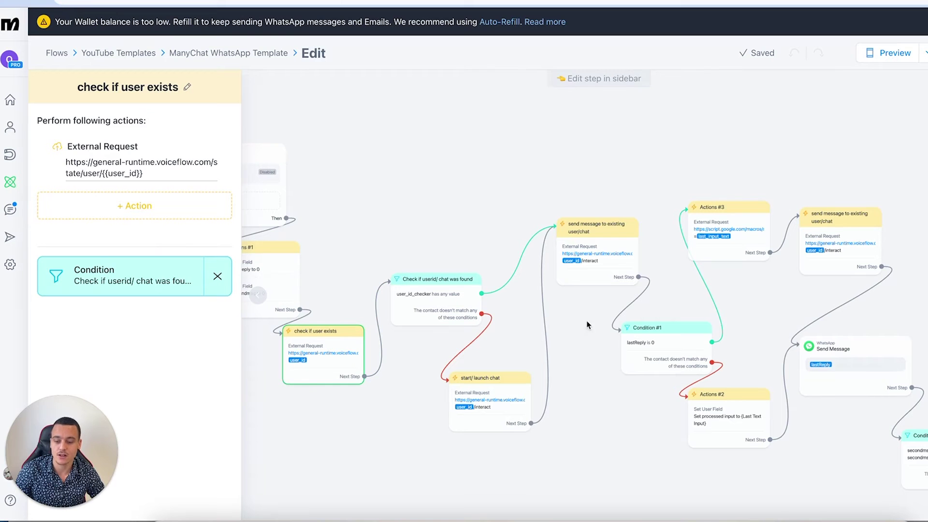
# Step: Check the Actions #3 request's Google script URL, then highlight the 'Build suitable Voiceflow flow' outline step
pyautogui.moveTo(577, 264)
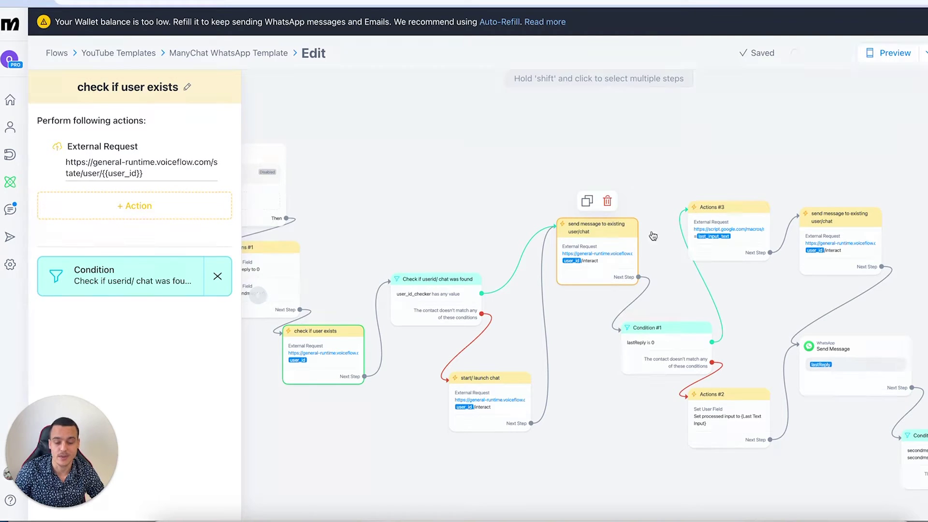
pyautogui.click(730, 222)
pyautogui.click(124, 183)
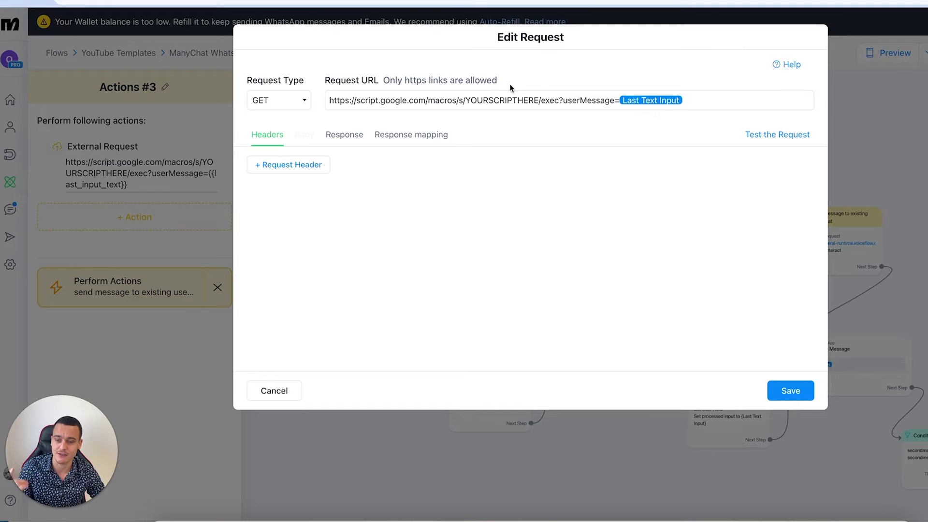
pyautogui.click(485, 100)
pyautogui.click(260, 390)
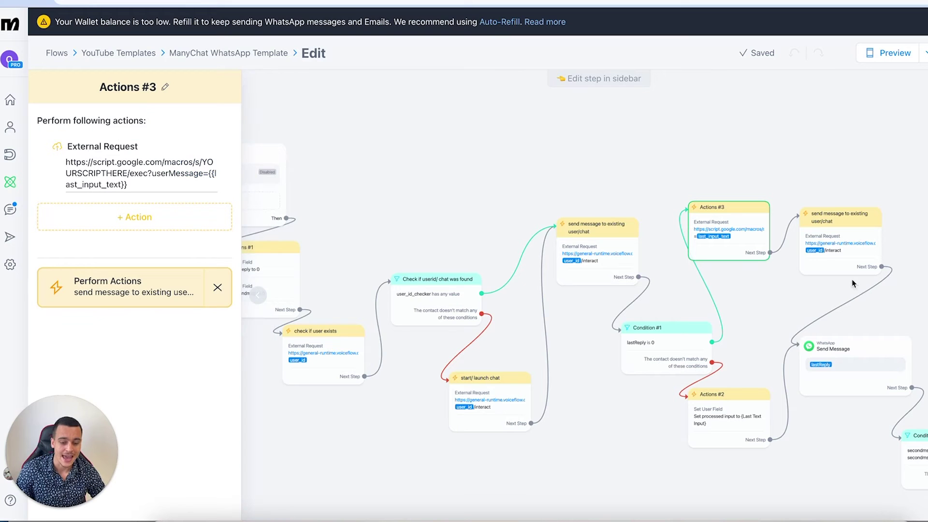
pyautogui.moveTo(901, 272); pyautogui.dragTo(763, 208)
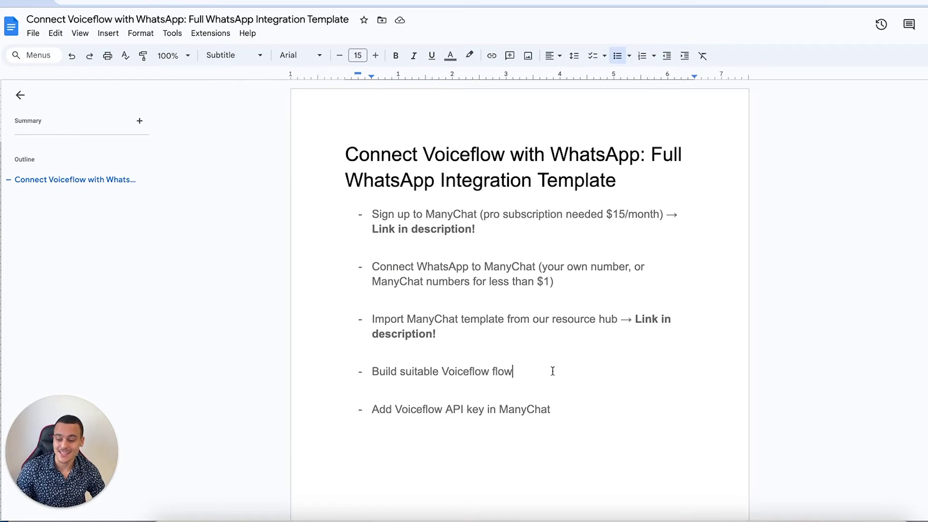
pyautogui.moveTo(553, 371); pyautogui.dragTo(371, 372)
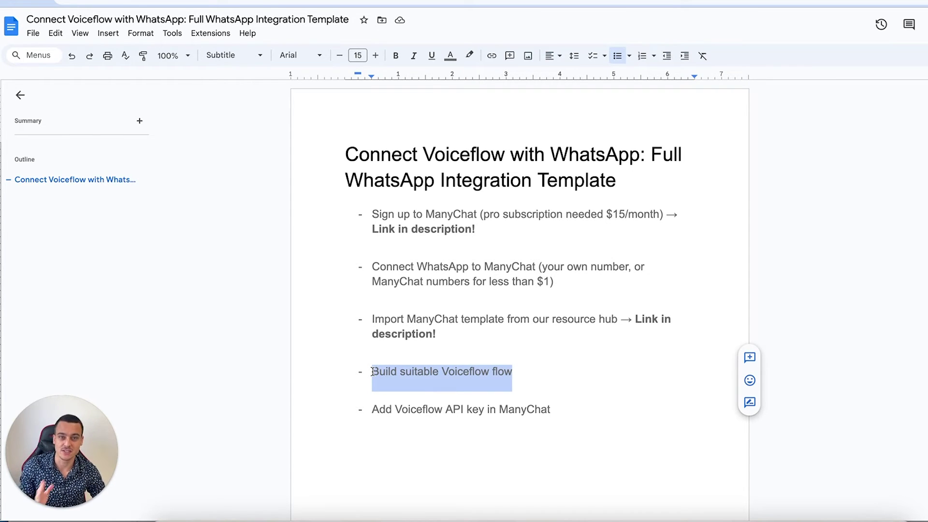
pyautogui.moveTo(558, 415); pyautogui.dragTo(361, 409)
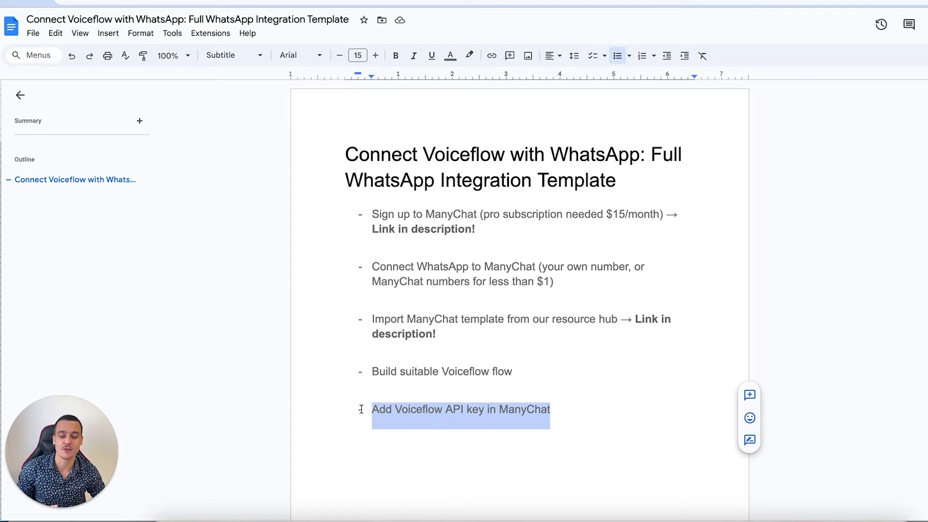
pyautogui.click(564, 411)
pyautogui.click(565, 412)
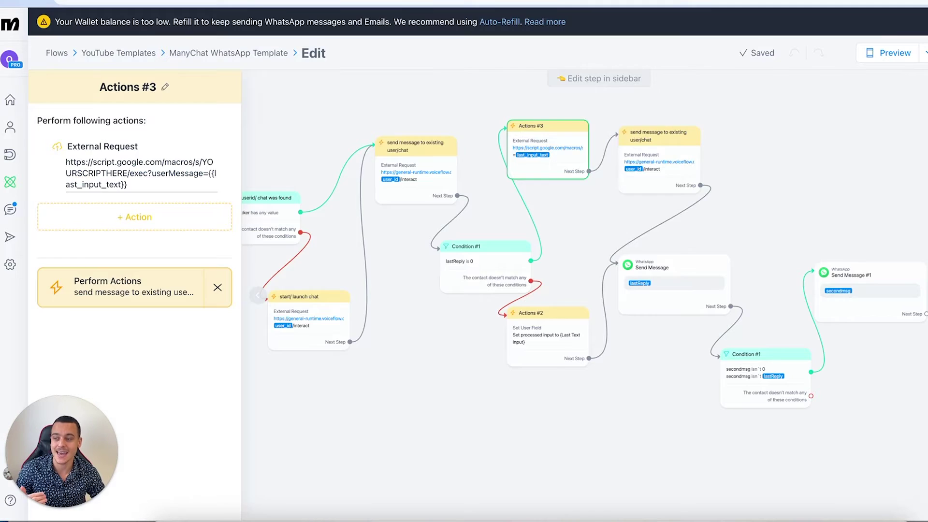
# Step: Open the 'send message to existing user/chat' external request and select its Authorization API key placeholder
pyautogui.click(438, 196)
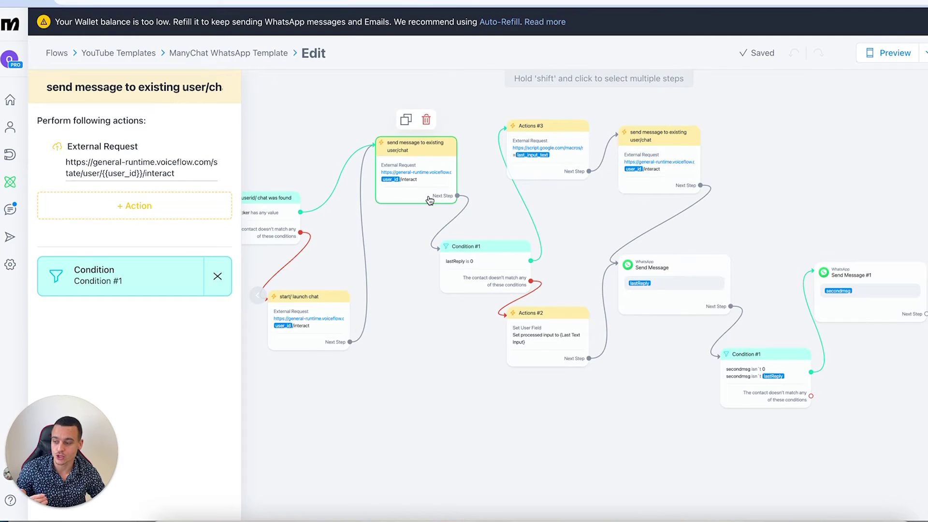
pyautogui.click(186, 170)
pyautogui.tripleClick(551, 180)
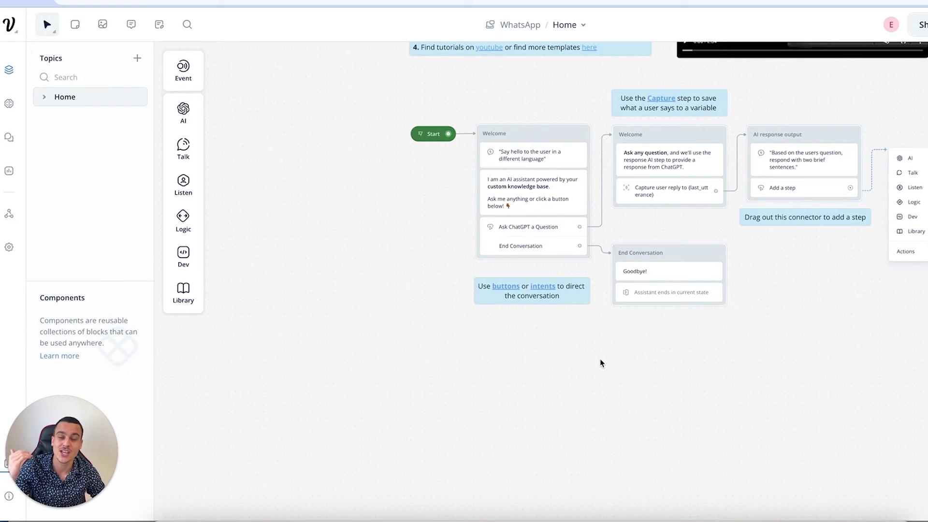
# Step: Select all template blocks, notes and the video on the Home canvas and delete them
pyautogui.scroll(-5, 600, 363)
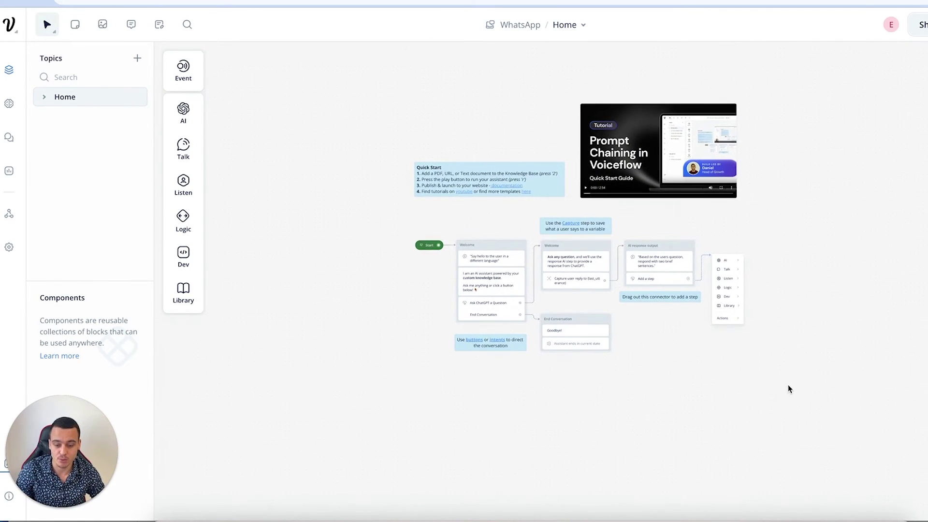
pyautogui.moveTo(789, 389); pyautogui.dragTo(477, 91)
pyautogui.press('Delete')
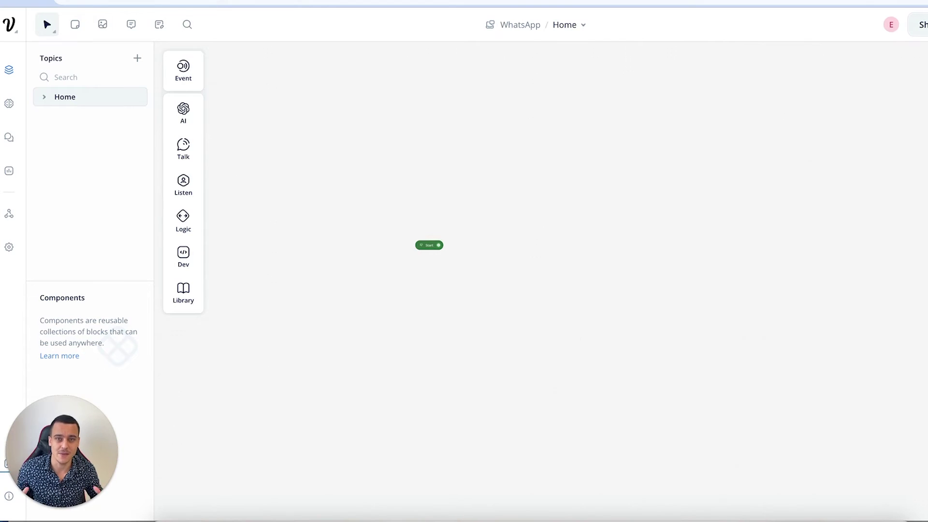
# Step: Recentre on Start and link it to a new Capture block saving the reply to last_utterance
pyautogui.rightClick(440, 248)
pyautogui.click(475, 224)
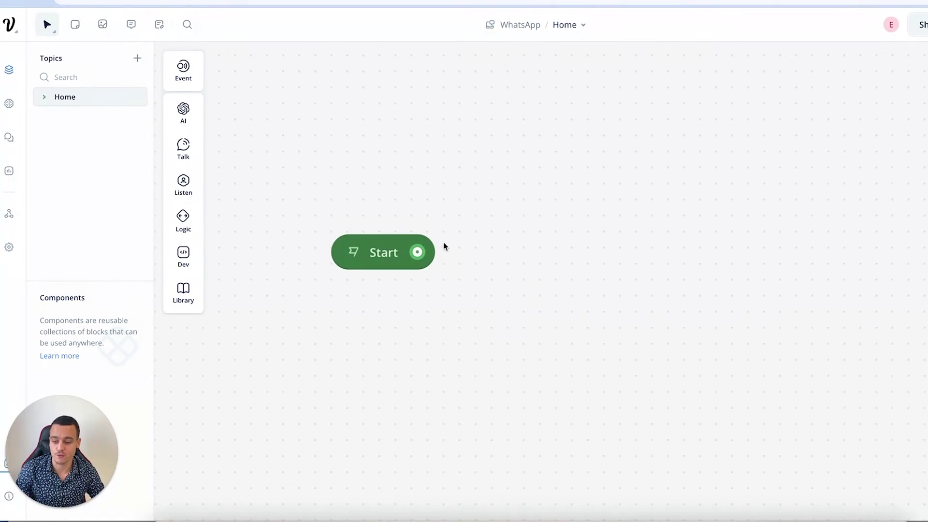
pyautogui.moveTo(417, 252); pyautogui.dragTo(516, 254)
pyautogui.moveTo(549, 316)
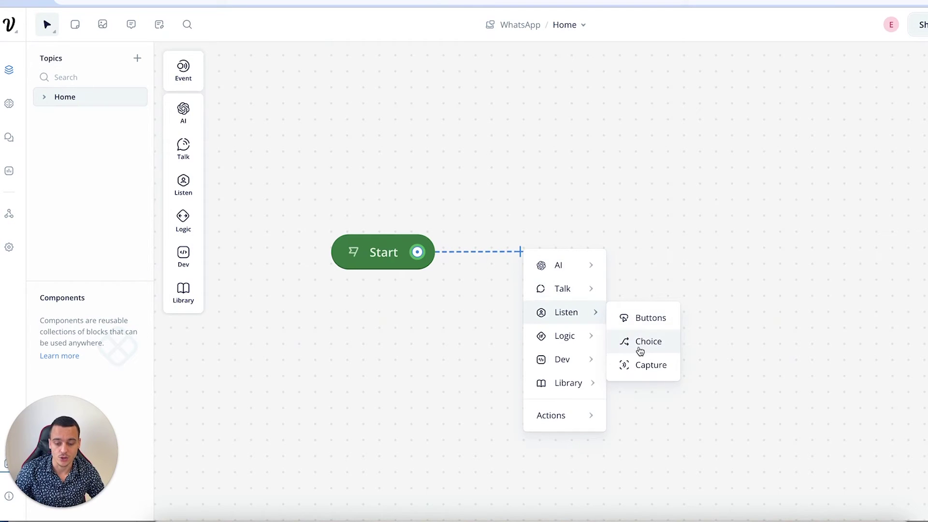
pyautogui.click(637, 366)
pyautogui.moveTo(610, 241); pyautogui.dragTo(605, 201)
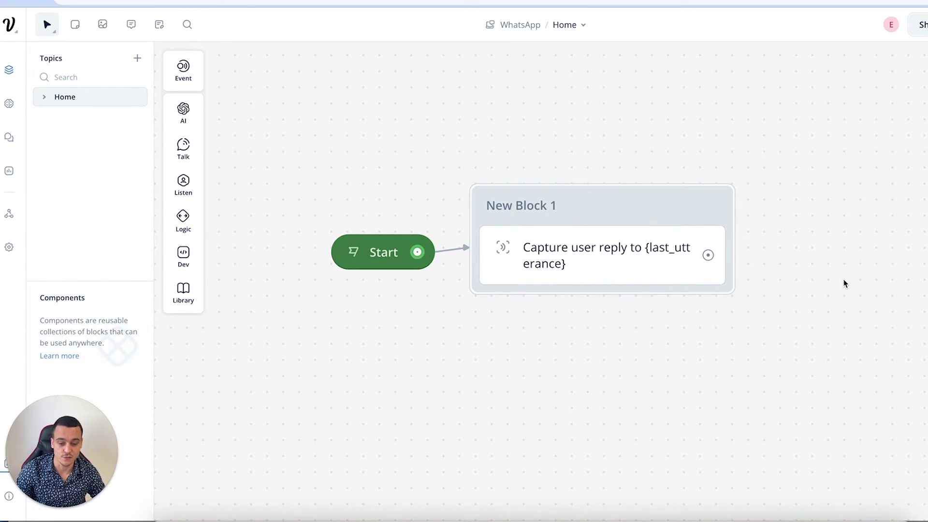
pyautogui.hscroll(5, 845, 284)
pyautogui.moveTo(567, 246); pyautogui.dragTo(683, 241)
# Step: Chain a Knowledge Base Response AI block, a second Capture and a Text reply after the first capture
pyautogui.moveTo(725, 257)
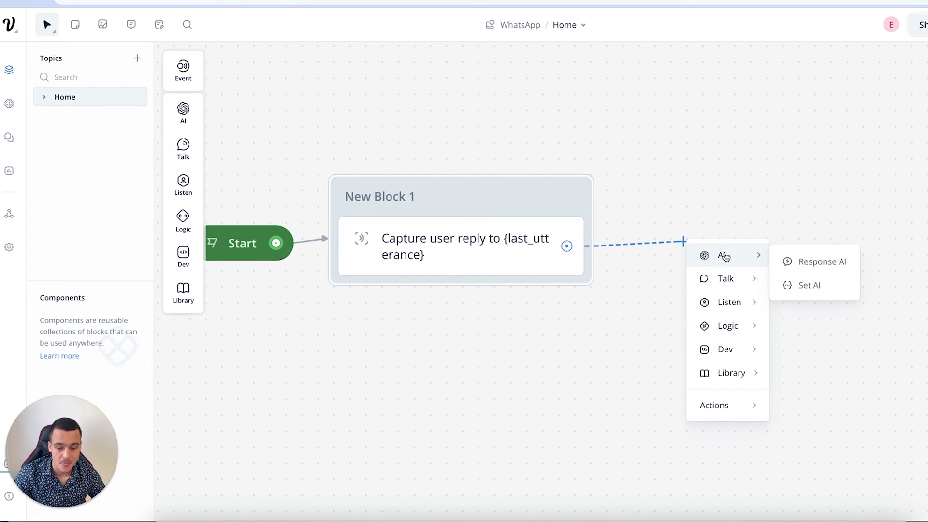
pyautogui.click(806, 262)
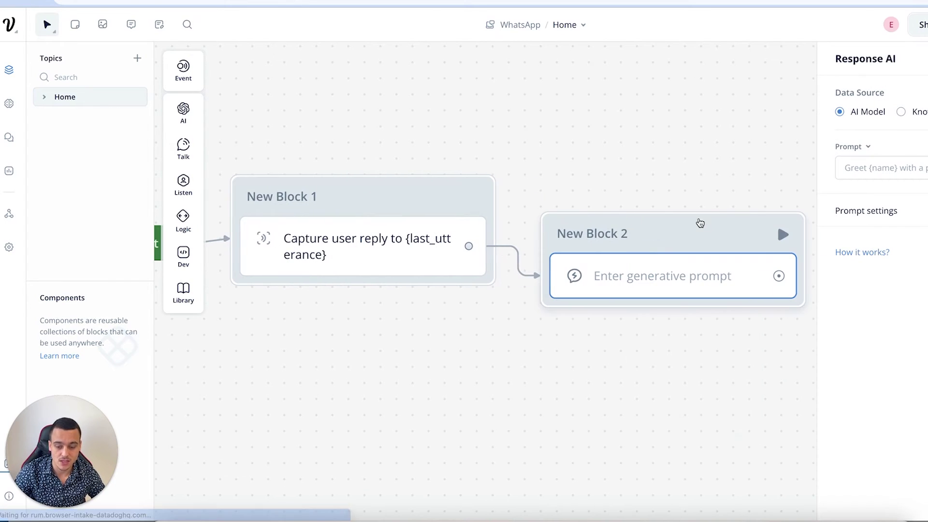
pyautogui.click(919, 112)
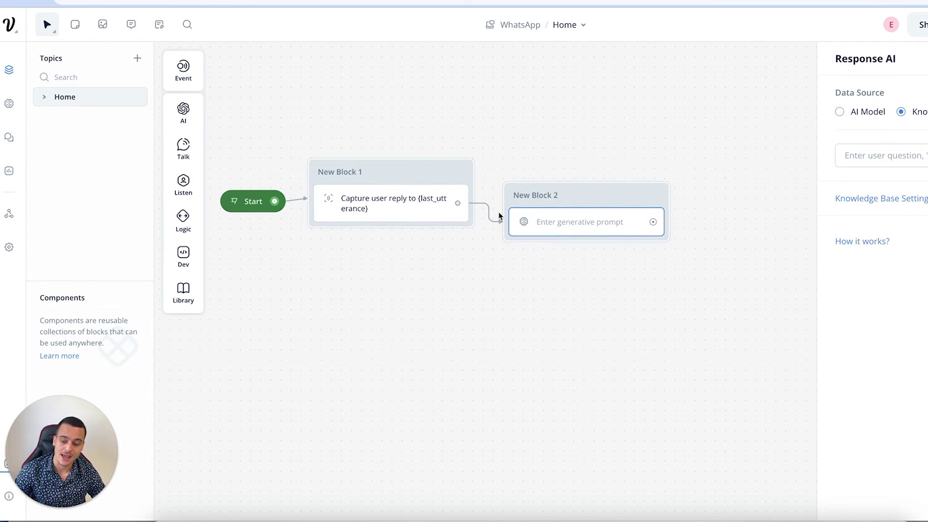
pyautogui.moveTo(653, 223); pyautogui.dragTo(685, 225)
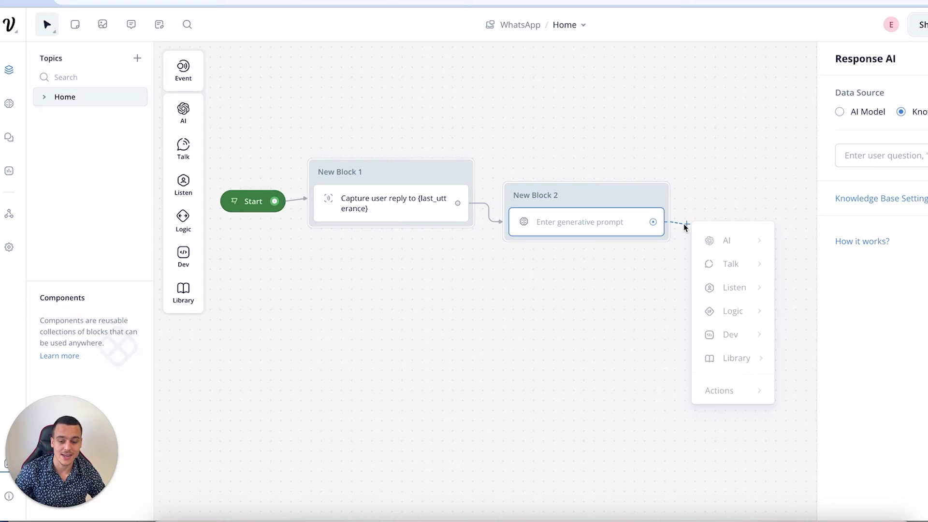
pyautogui.moveTo(755, 286)
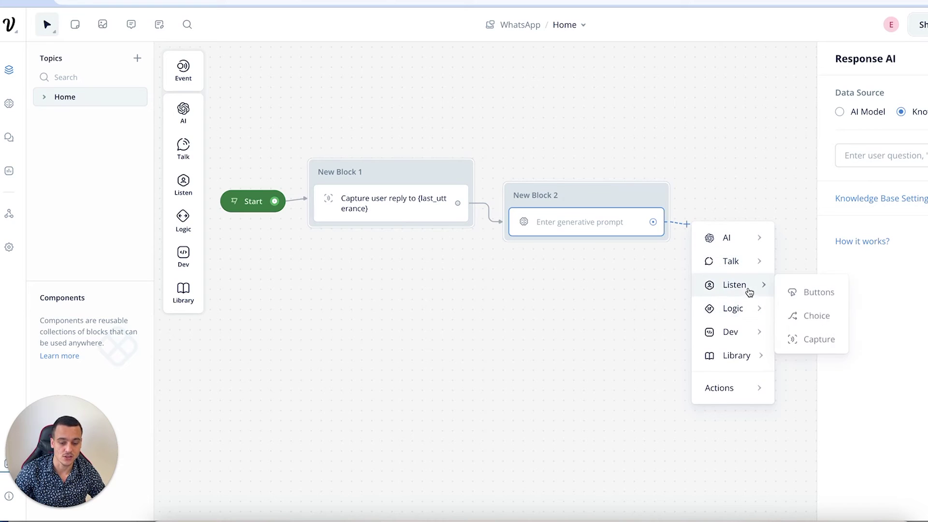
pyautogui.click(813, 337)
pyautogui.click(730, 200)
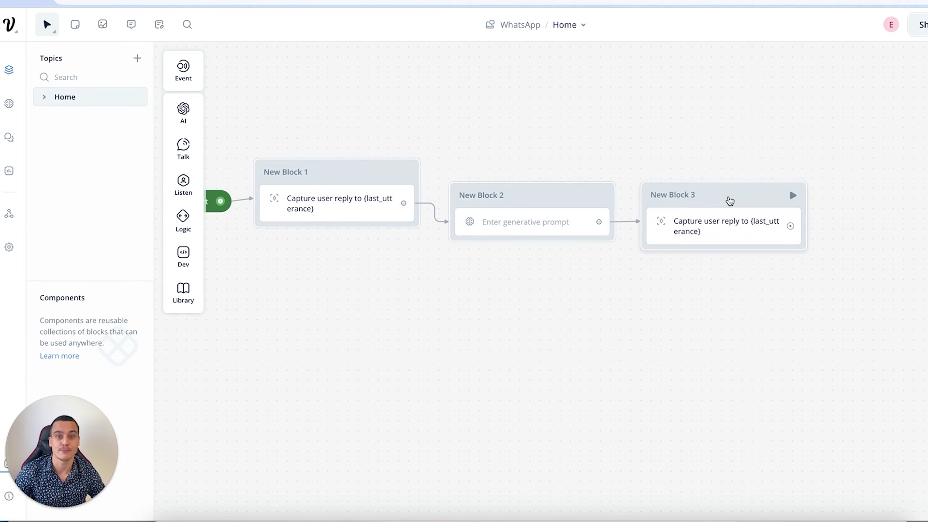
pyautogui.moveTo(791, 226); pyautogui.dragTo(852, 216)
pyautogui.click(887, 253)
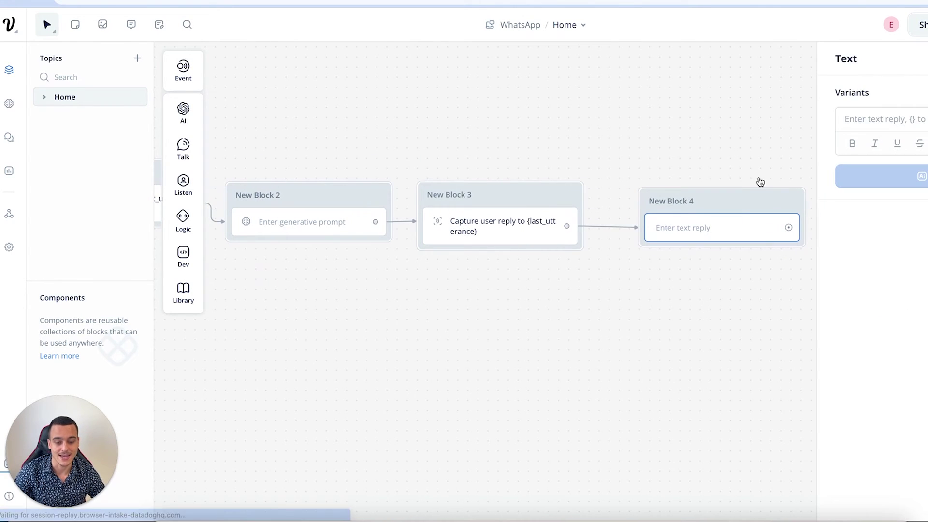
pyautogui.moveTo(715, 201); pyautogui.dragTo(707, 205)
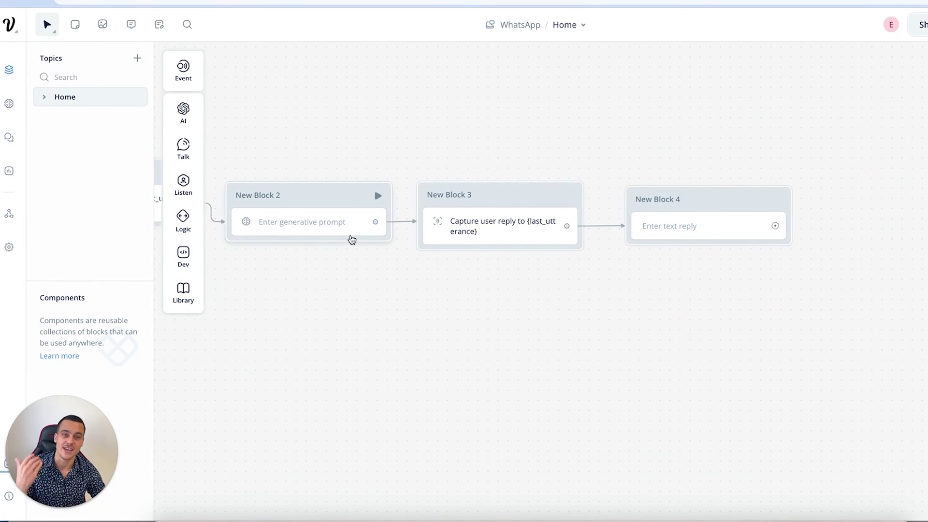
# Step: Copy the assistant's Dialog API primary key from the Integration settings
pyautogui.click(17, 218)
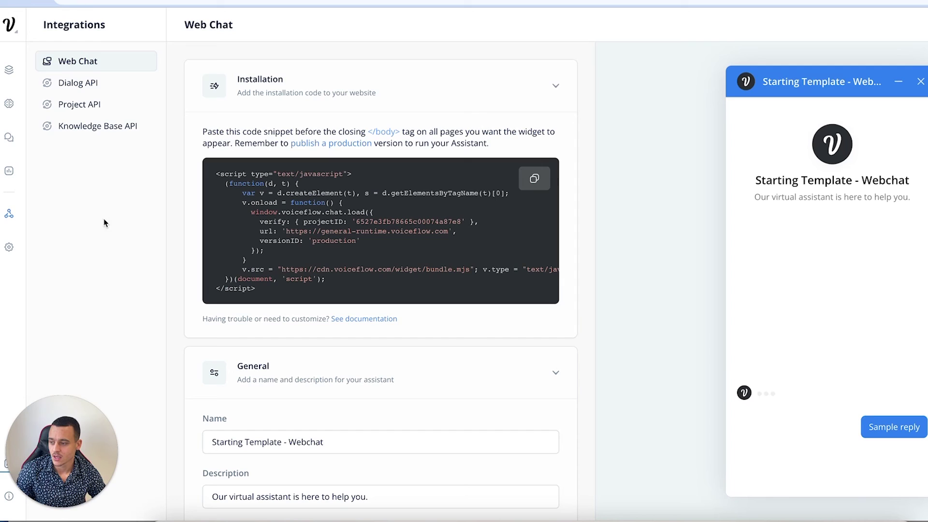
pyautogui.click(90, 85)
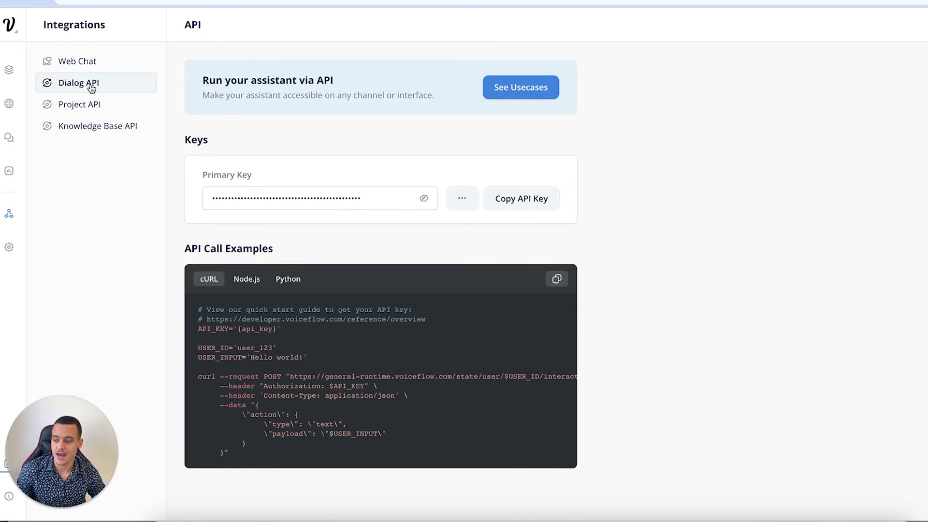
pyautogui.moveTo(199, 174); pyautogui.dragTo(289, 183)
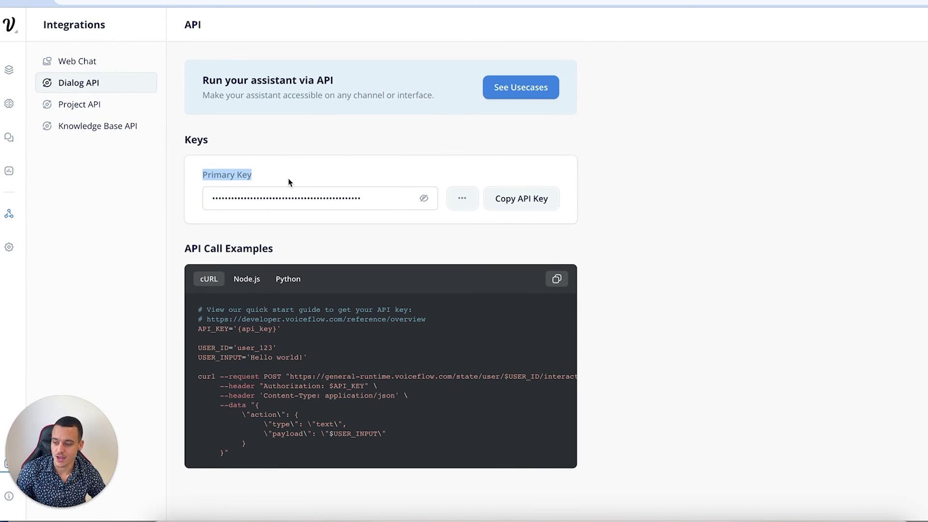
pyautogui.click(522, 203)
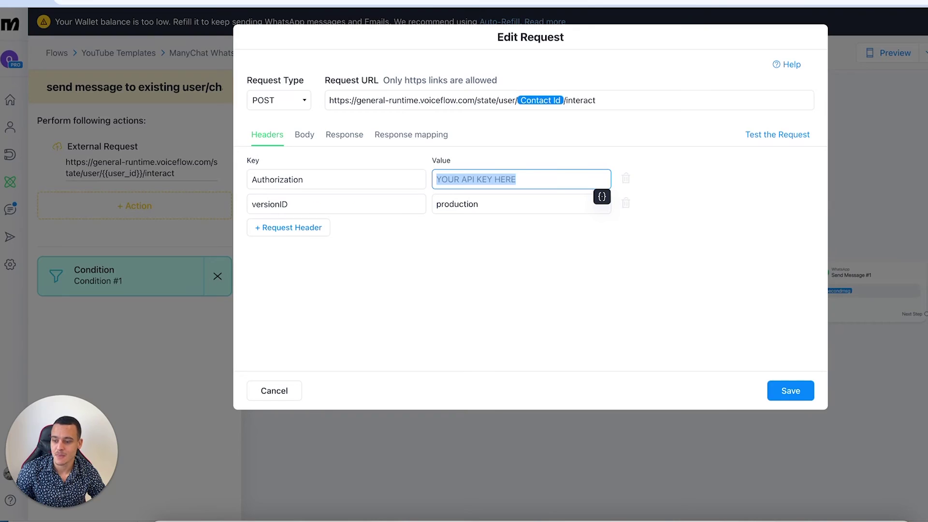
# Step: Discard the open request, then paste the Dialog API key into 'check if user exists' Authorization and save
pyautogui.click(778, 196)
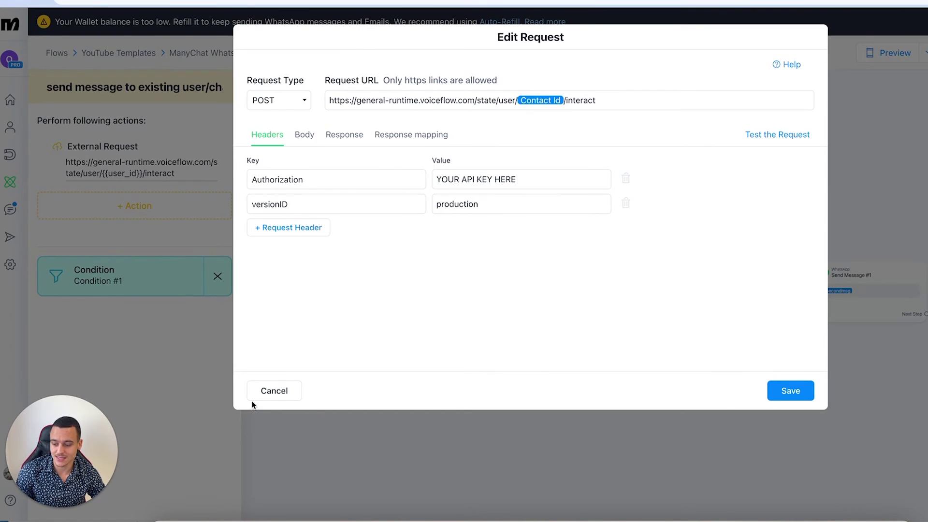
pyautogui.click(269, 390)
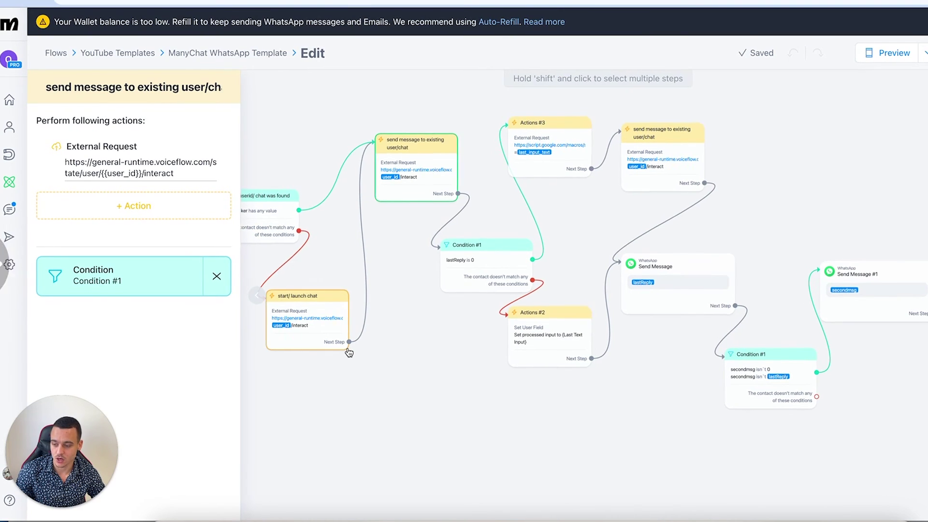
pyautogui.moveTo(416, 353); pyautogui.dragTo(637, 376)
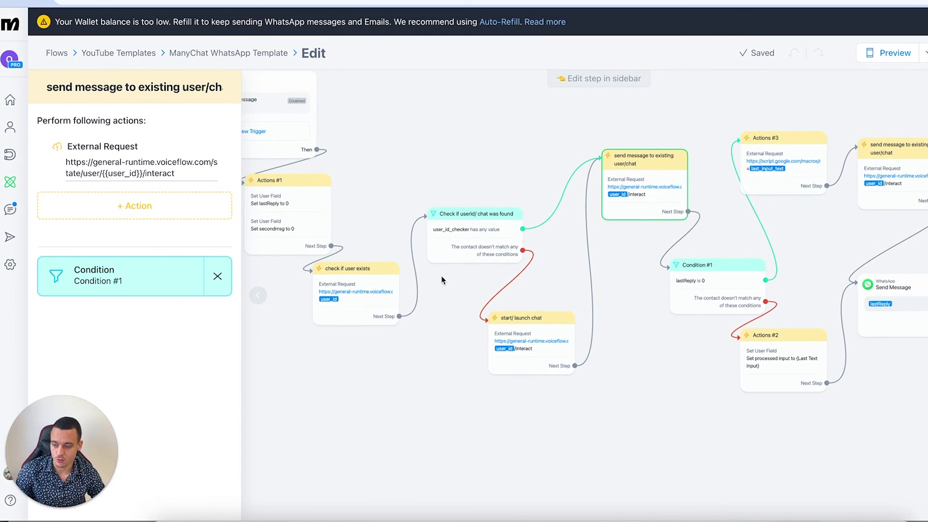
pyautogui.click(360, 280)
pyautogui.click(361, 283)
pyautogui.click(528, 178)
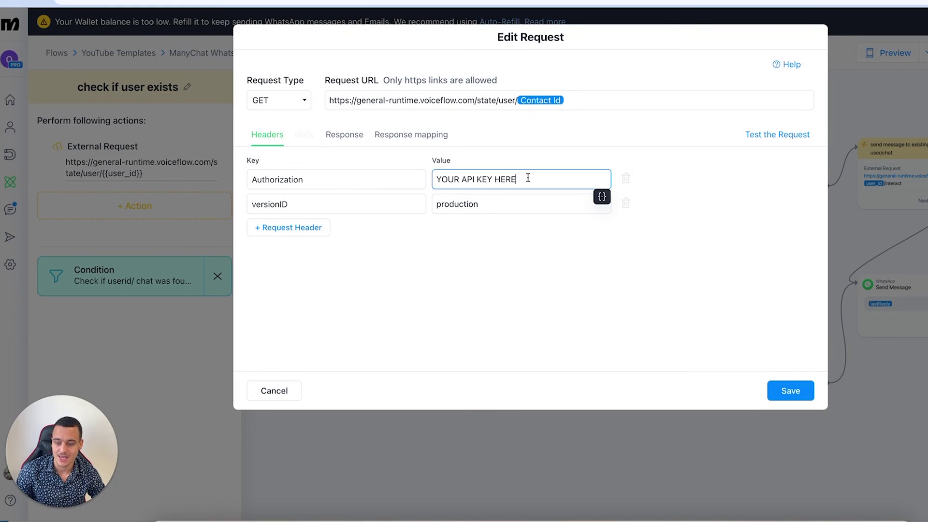
pyautogui.hotkey('ctrl', 'a')
pyautogui.hotkey('ctrl', 'v')
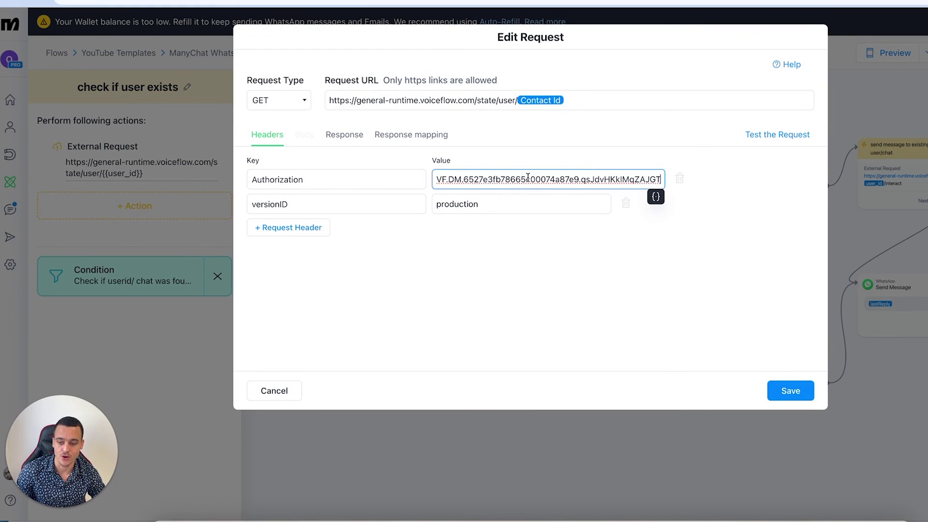
pyautogui.click(790, 387)
# Step: Replace the 'start/ launch chat' request's Authorization placeholder with the pasted Dialog API key
pyautogui.click(527, 326)
pyautogui.click(181, 166)
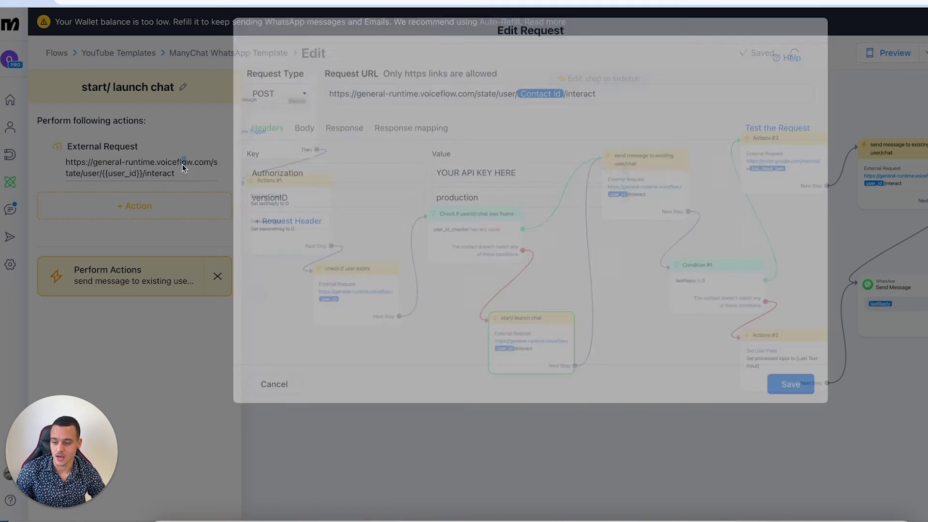
pyautogui.click(534, 180)
pyautogui.hotkey('ctrl', 'a')
pyautogui.hotkey('ctrl', 'v')
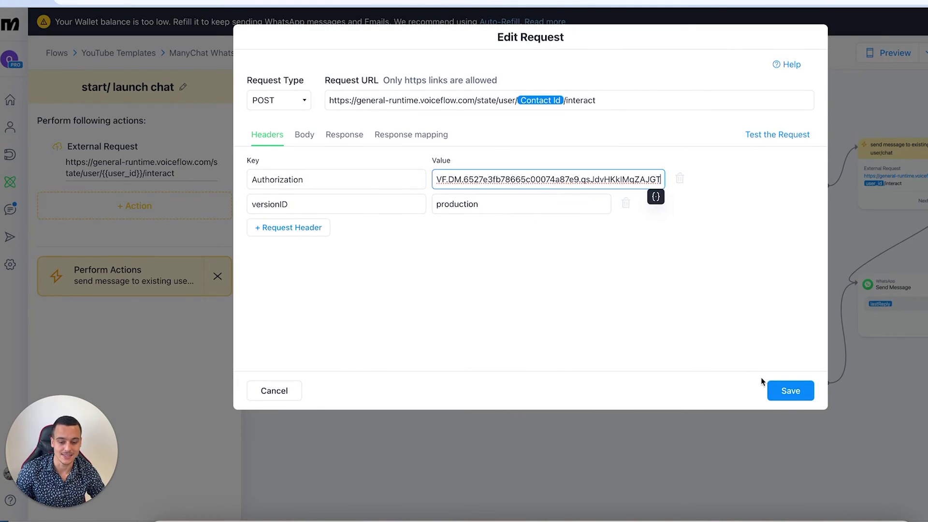